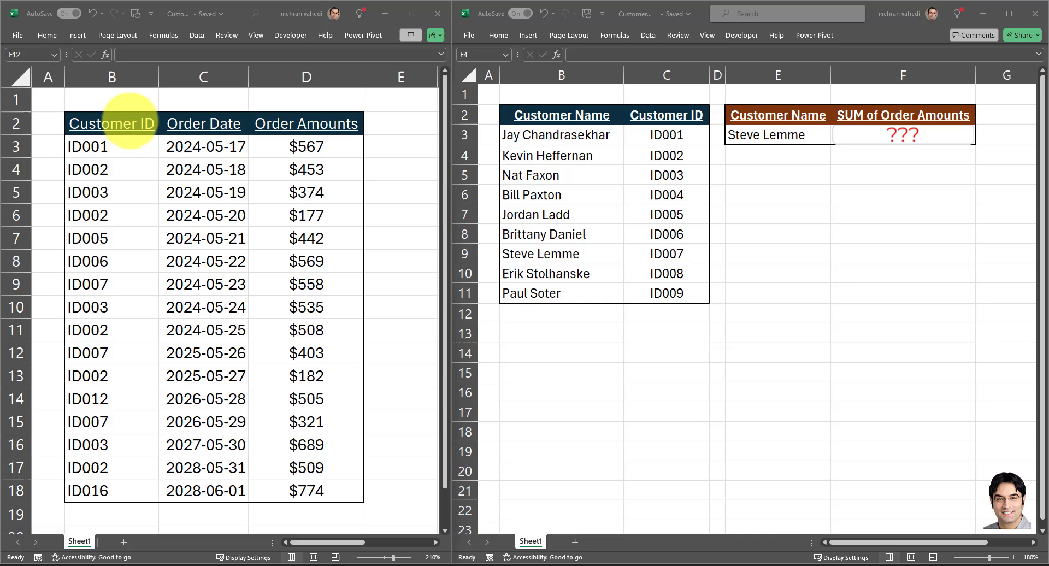
Step: Check the file names and locations of the orders and customer workbooks
key("alt+Tab")
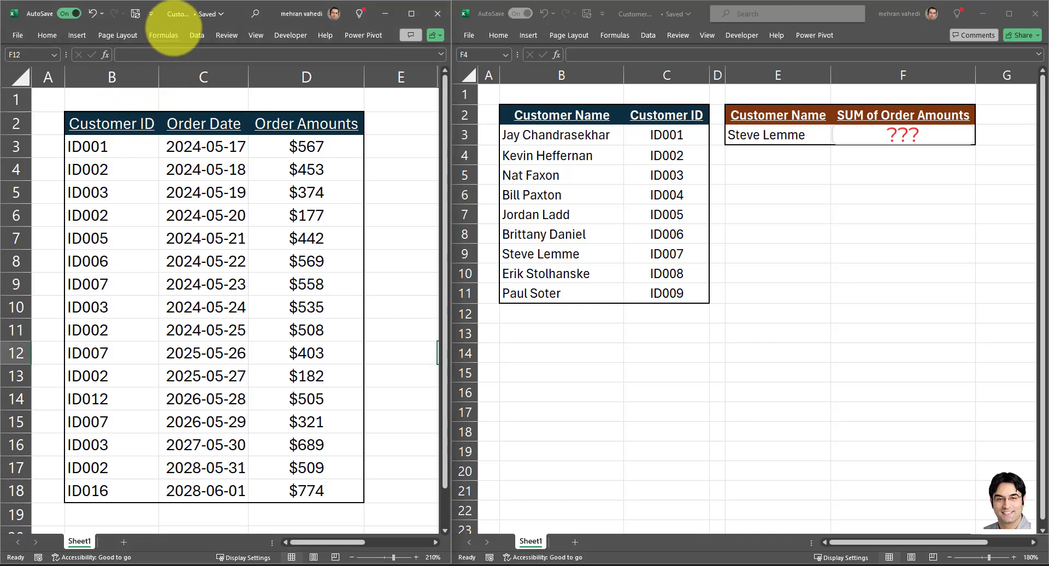
left_click(190, 14)
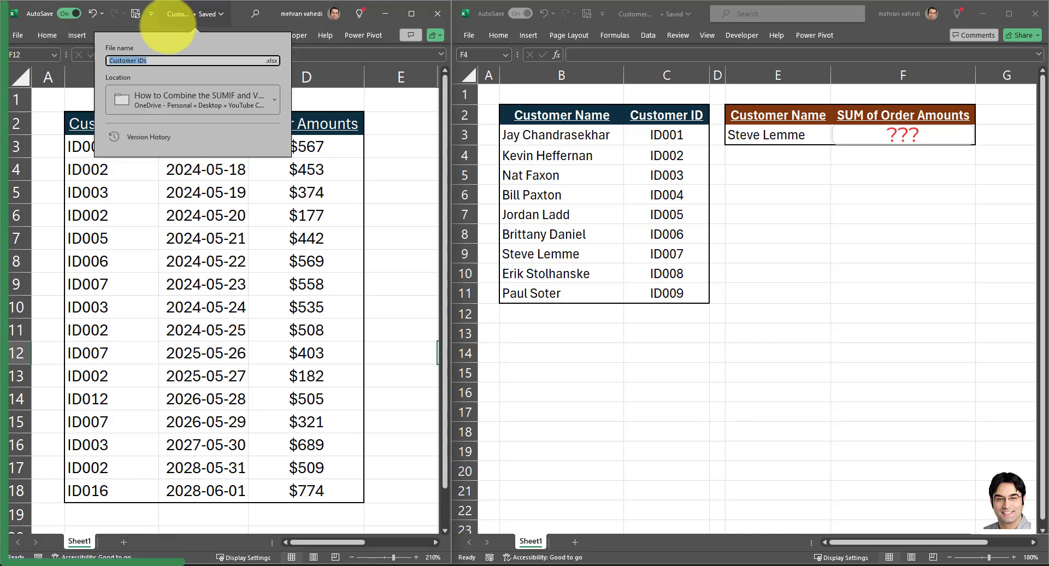
left_click(307, 208)
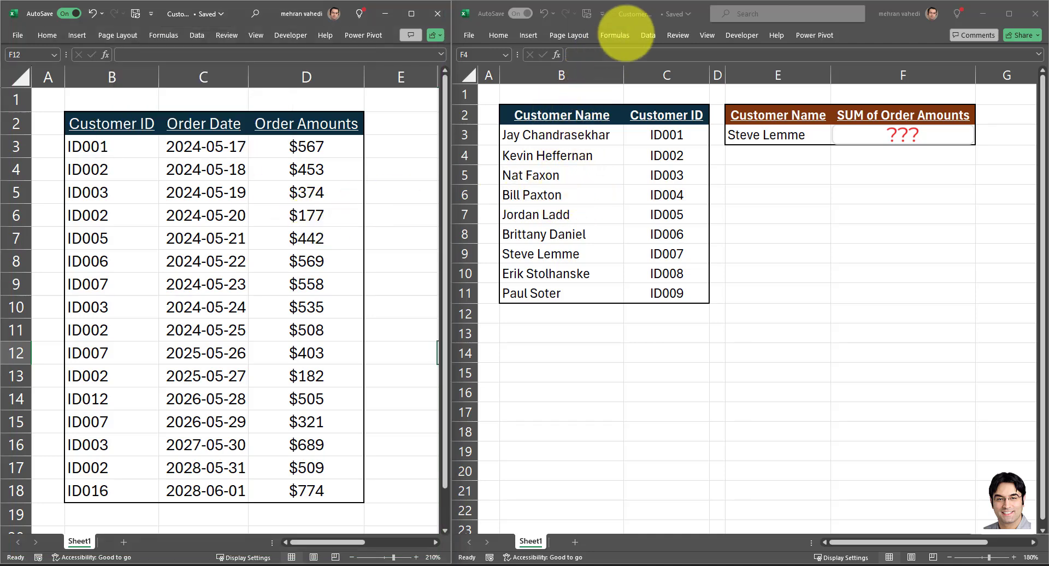
left_click(635, 15)
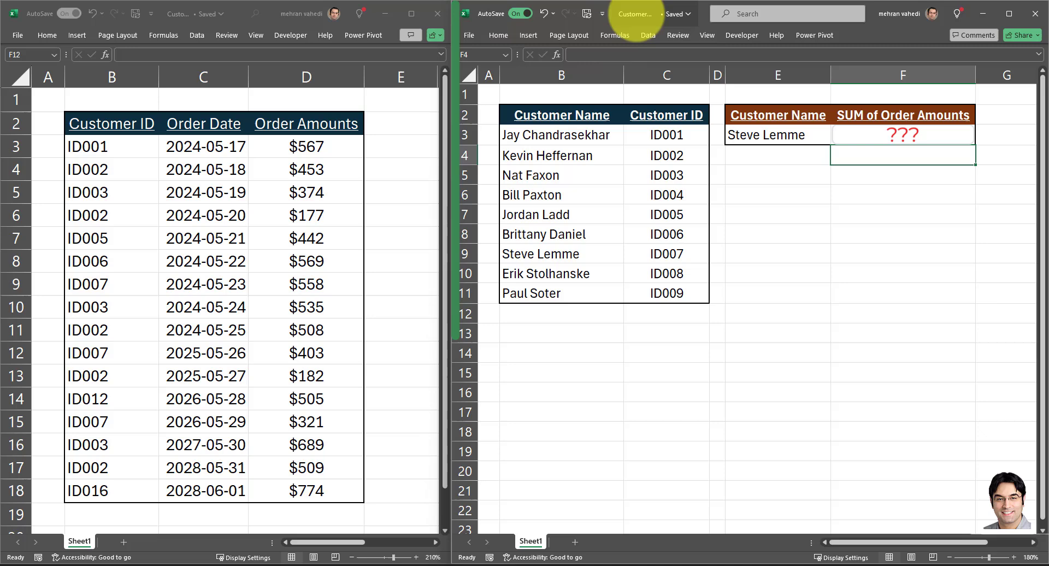
left_click(635, 14)
left_click(594, 233)
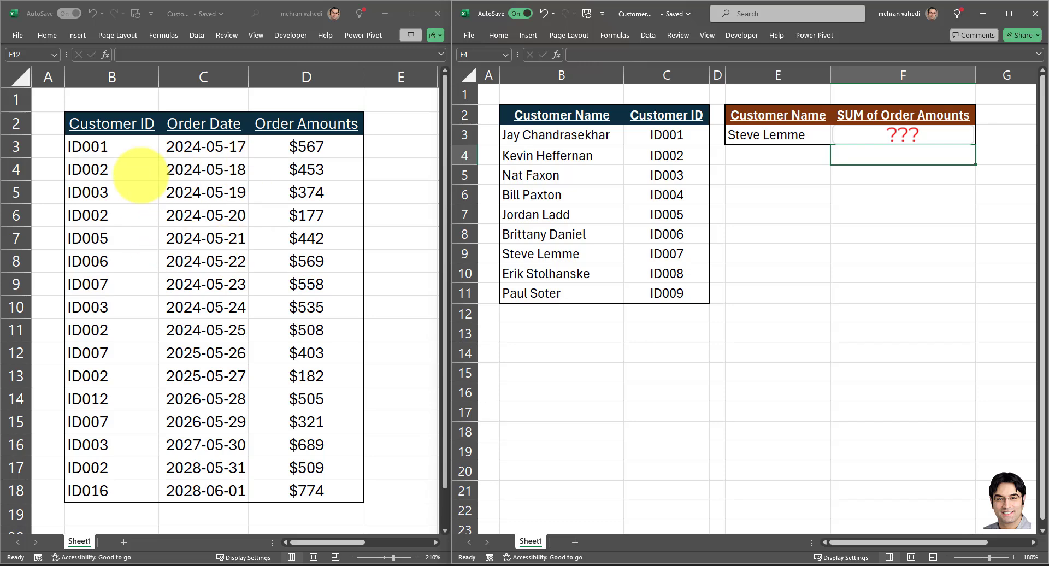
left_click_drag(112, 123, 111, 491)
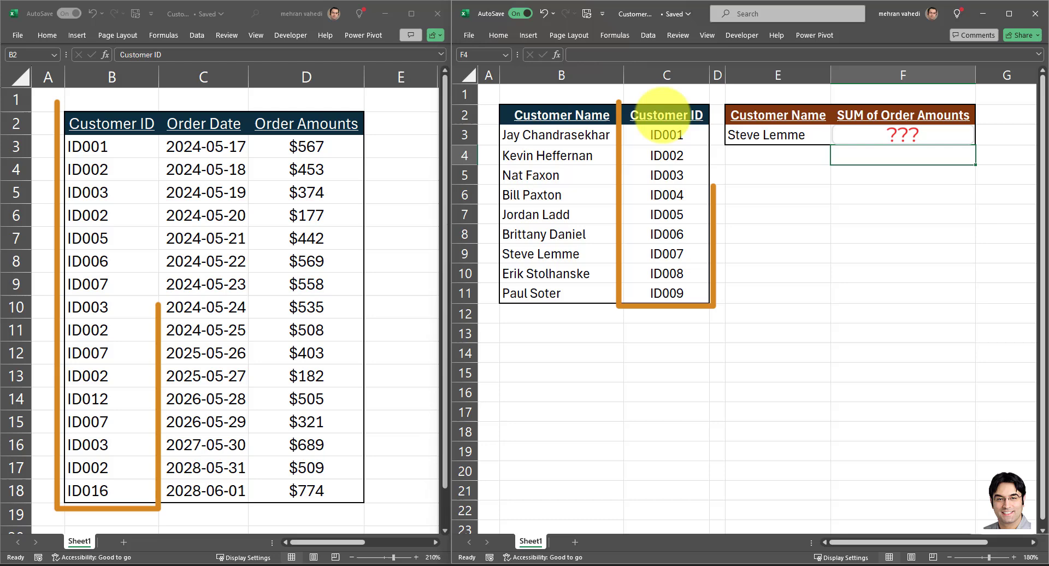
left_click_drag(666, 115, 666, 292)
left_click(557, 253)
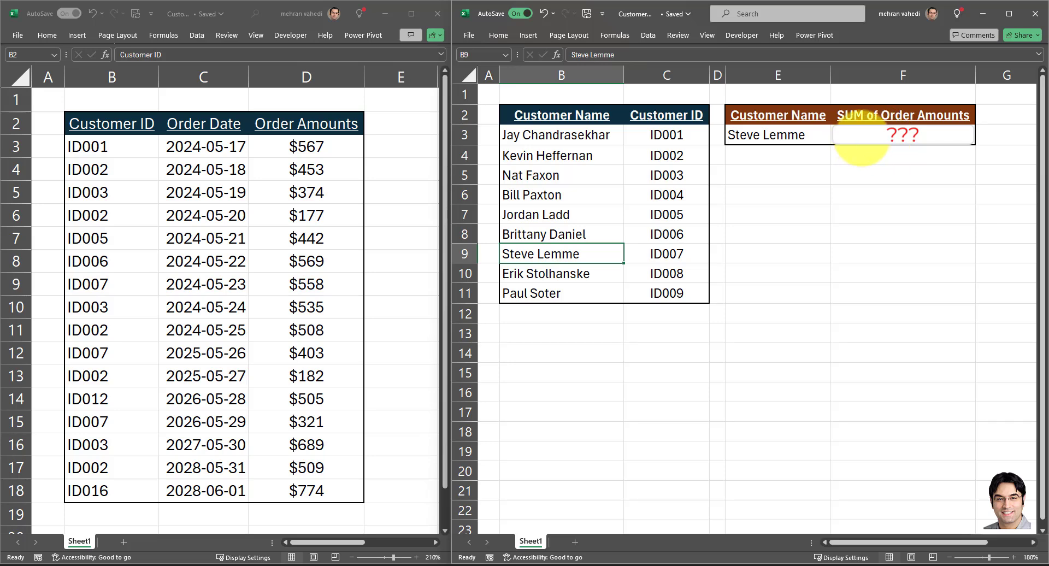
Step: Replace F3's ??? placeholder with =SUMIF( using the orders' Customer IDs B3:B18 as range, then start VLOOKUP(
left_click(868, 136)
key("BackSpace")
type("=")
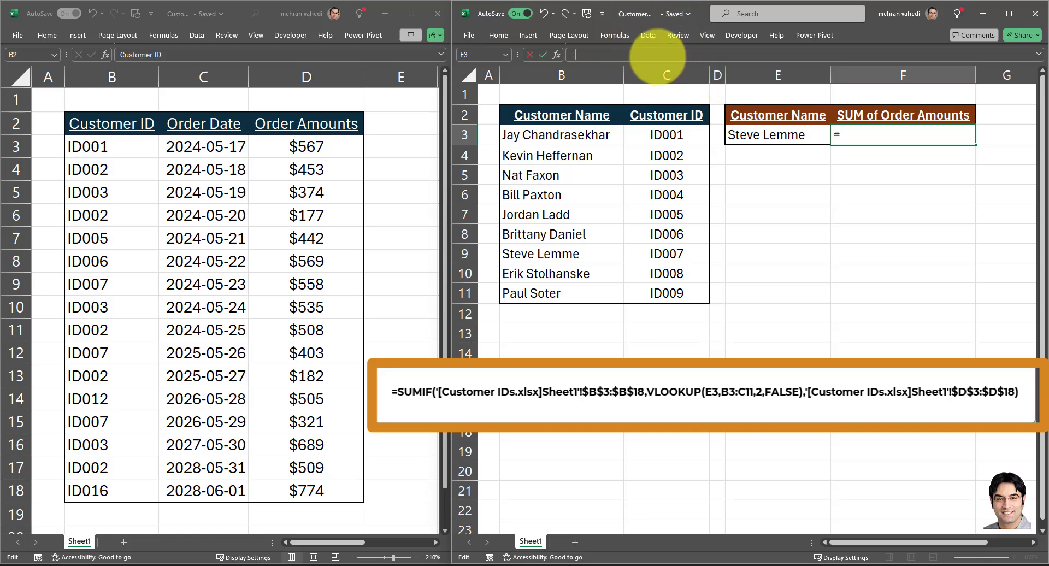
type("SUMIF")
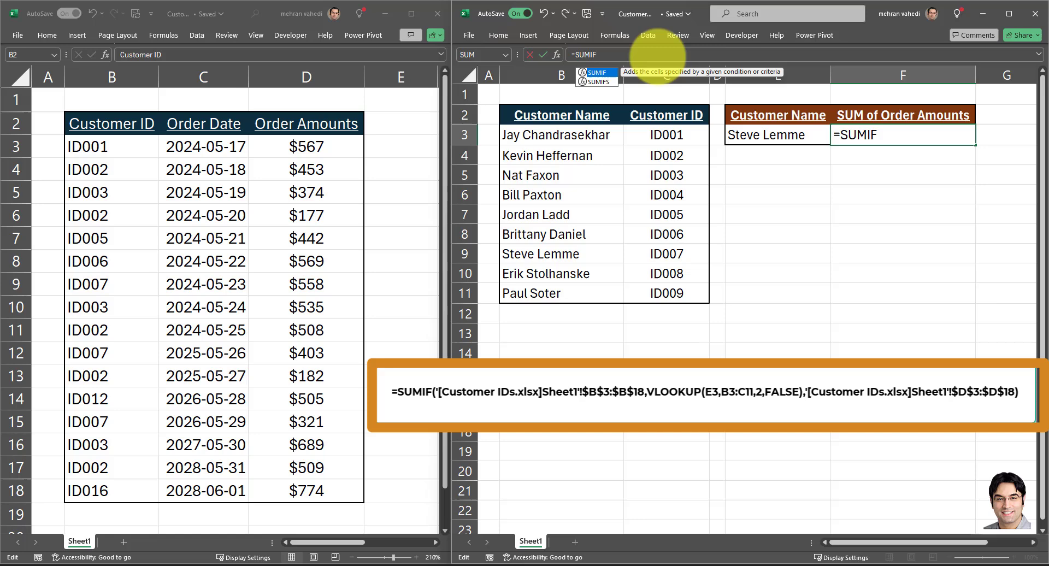
type("(")
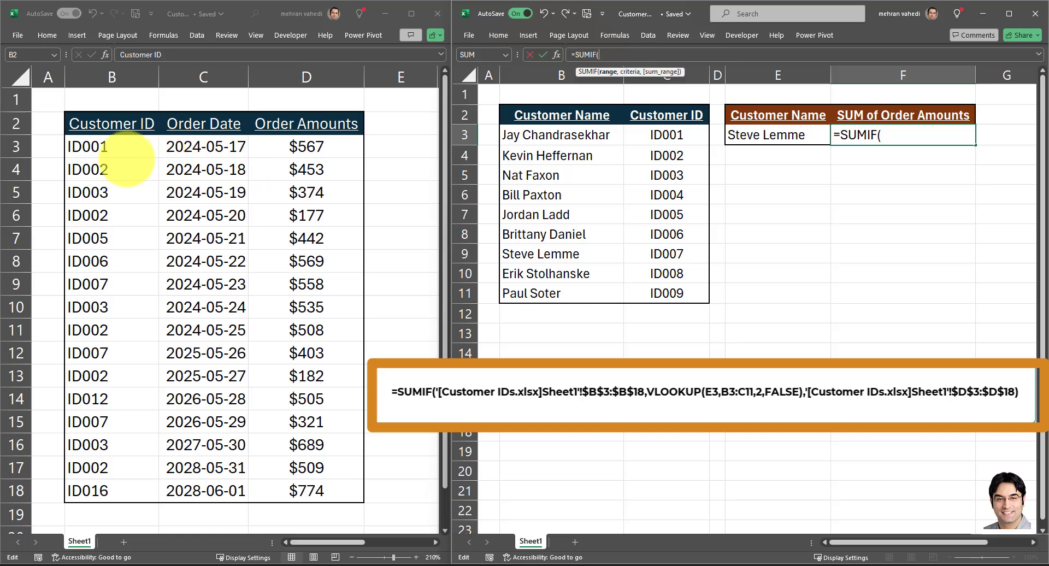
left_click_drag(98, 146, 98, 491)
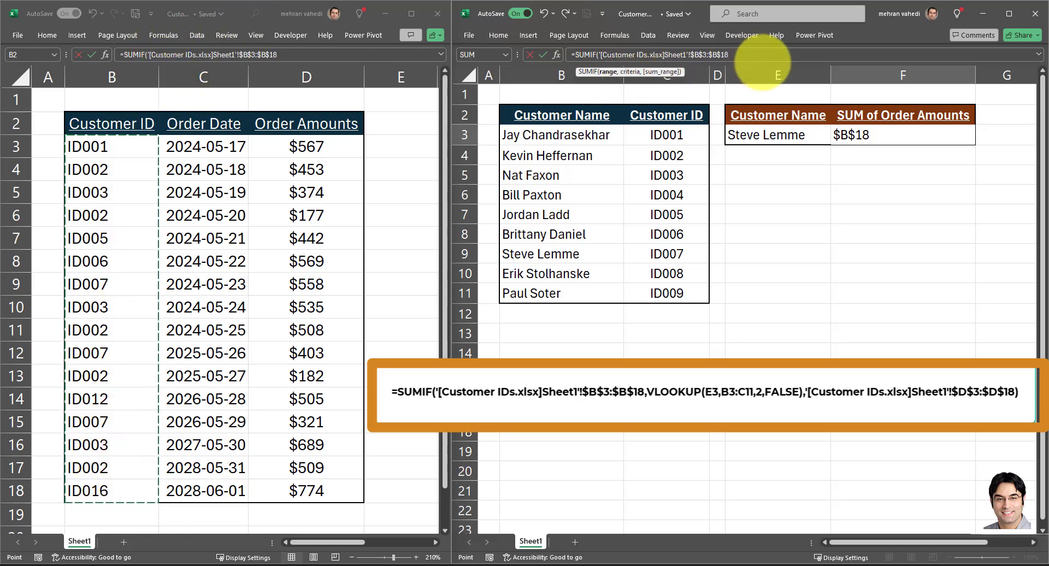
type(",")
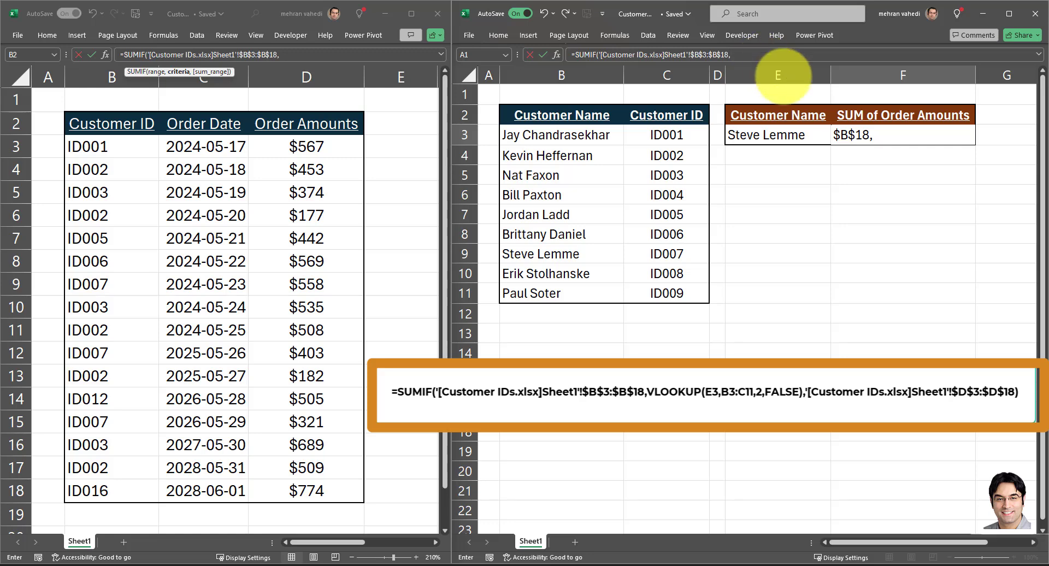
type("VLOO")
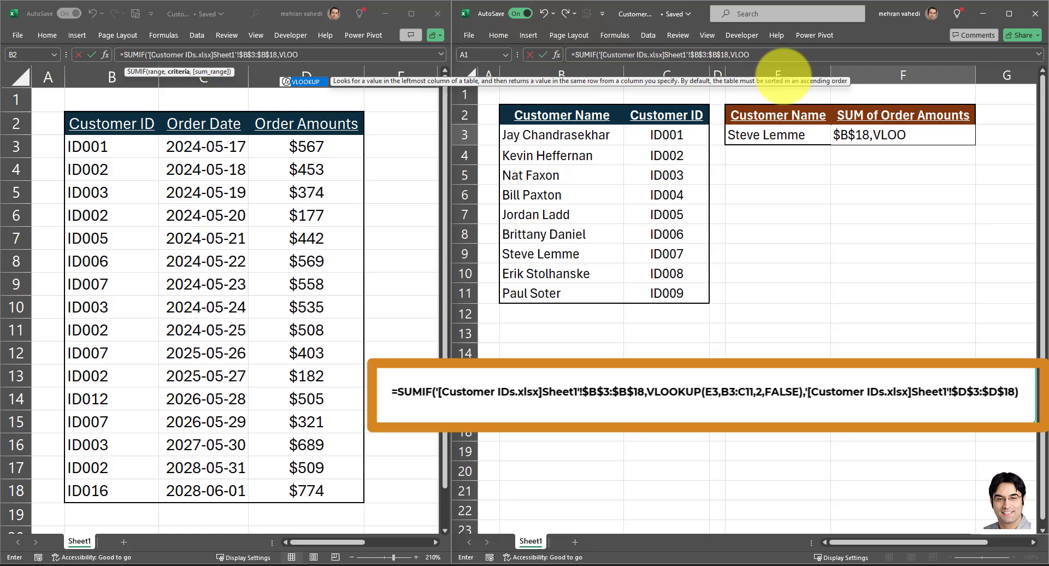
type("KUP(")
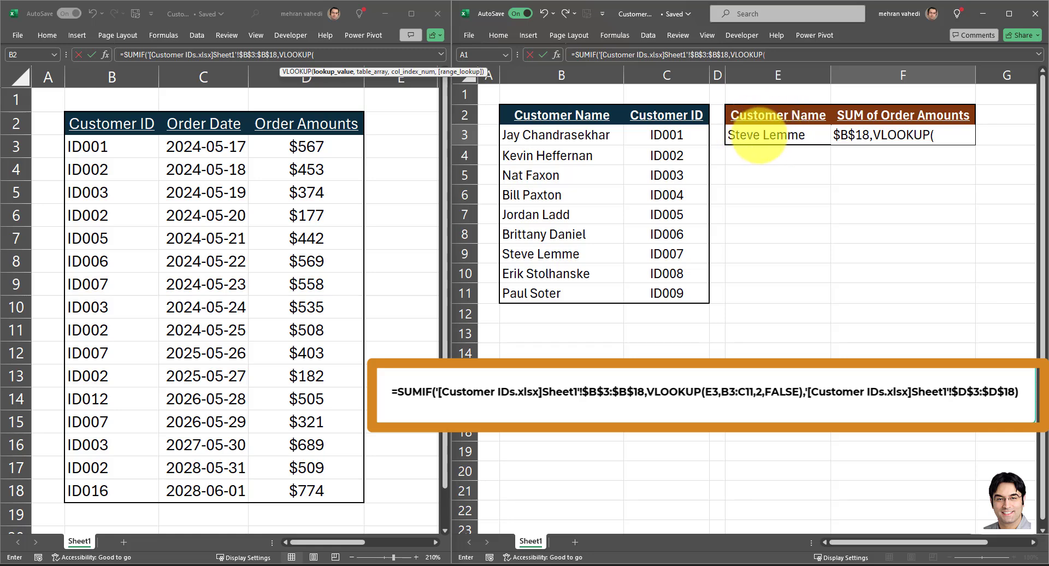
Step: Complete the criteria as VLOOKUP(E3,B3:C11,2,FALSE) so Steve Lemme's name returns his Customer ID
left_click(766, 140)
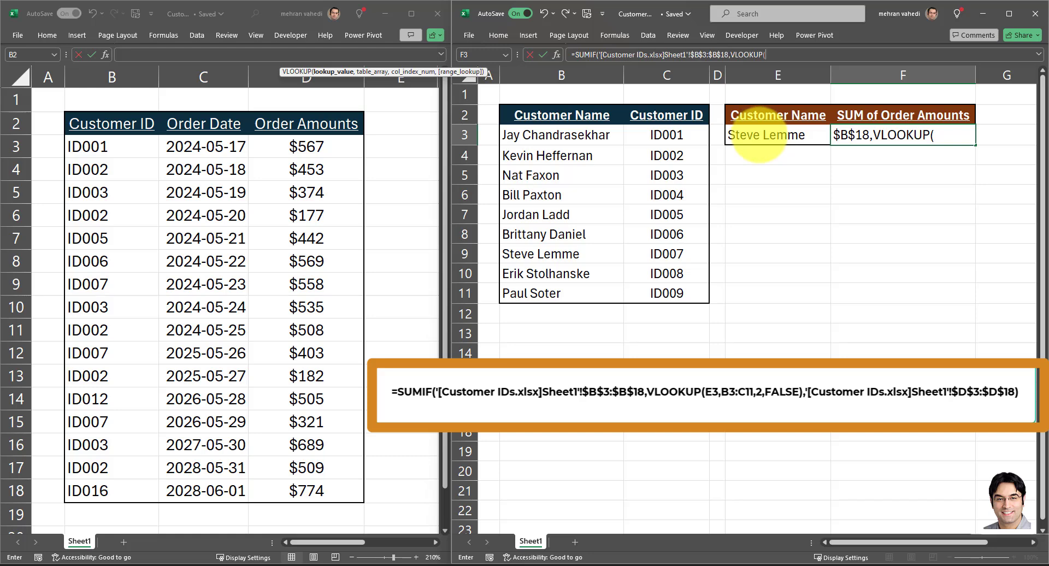
left_click(757, 142)
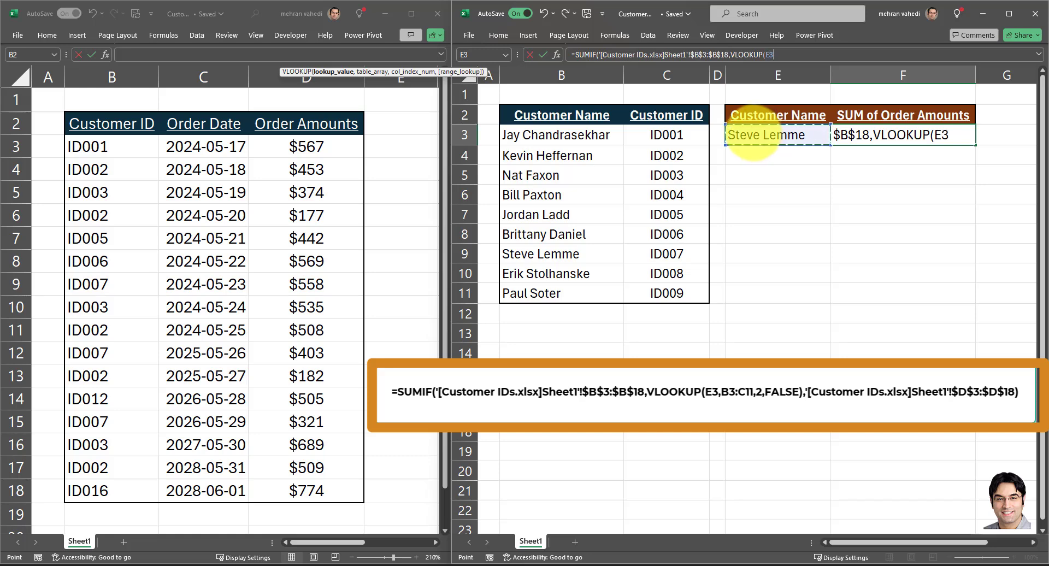
type(",")
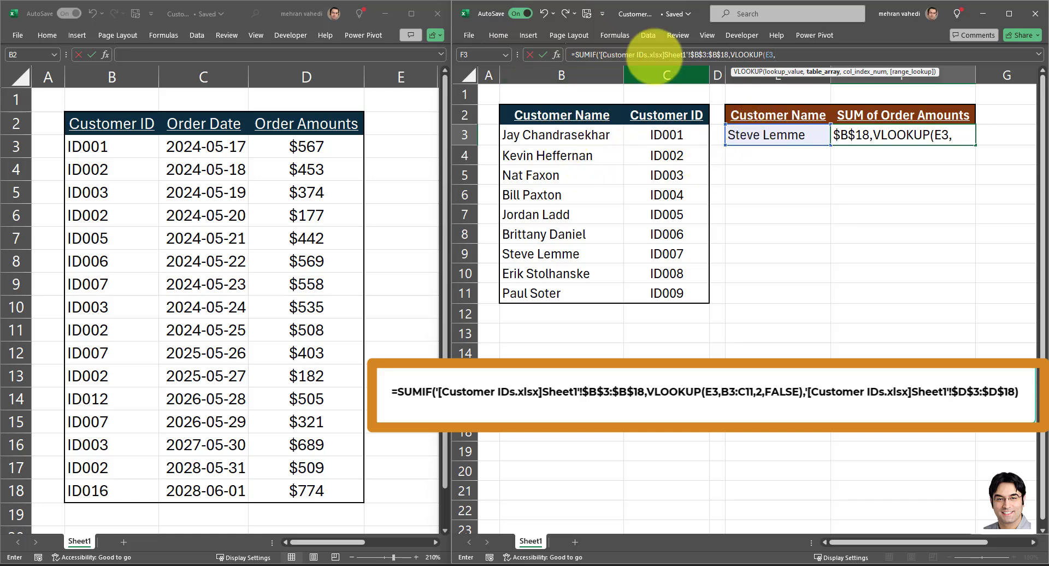
left_click(561, 134)
left_click_drag(561, 135, 666, 293)
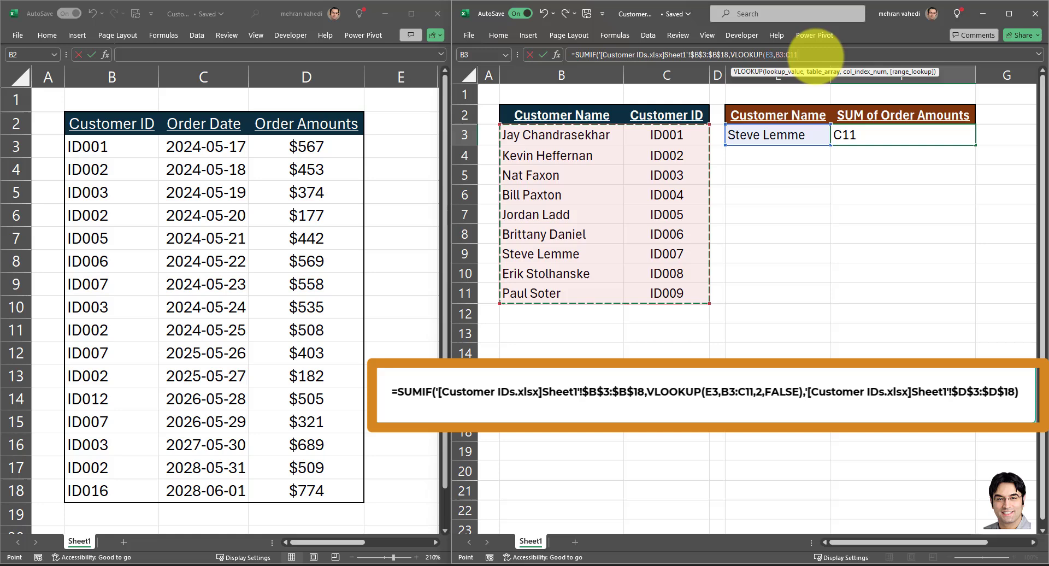
type(",")
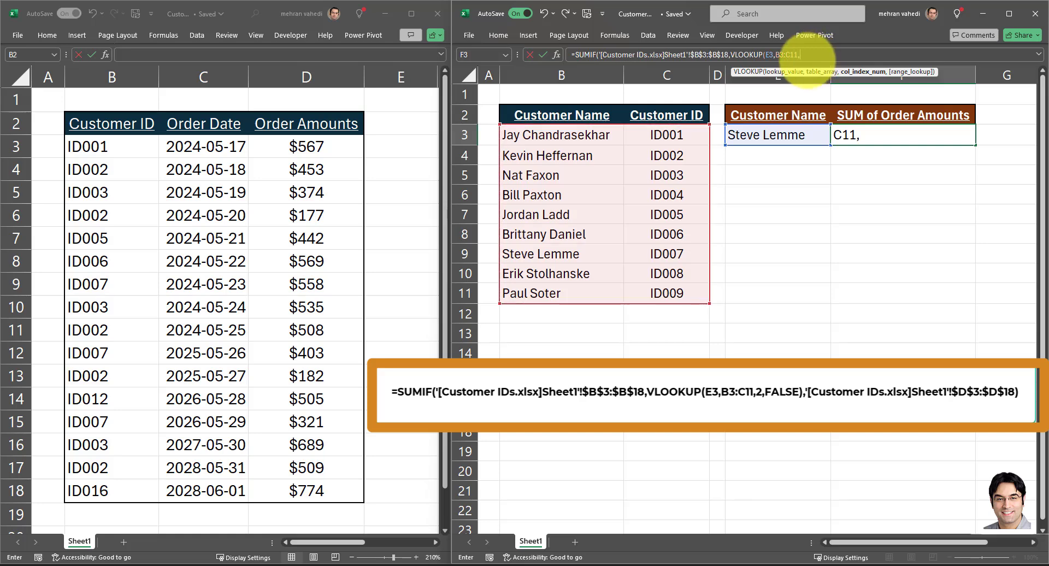
type("2")
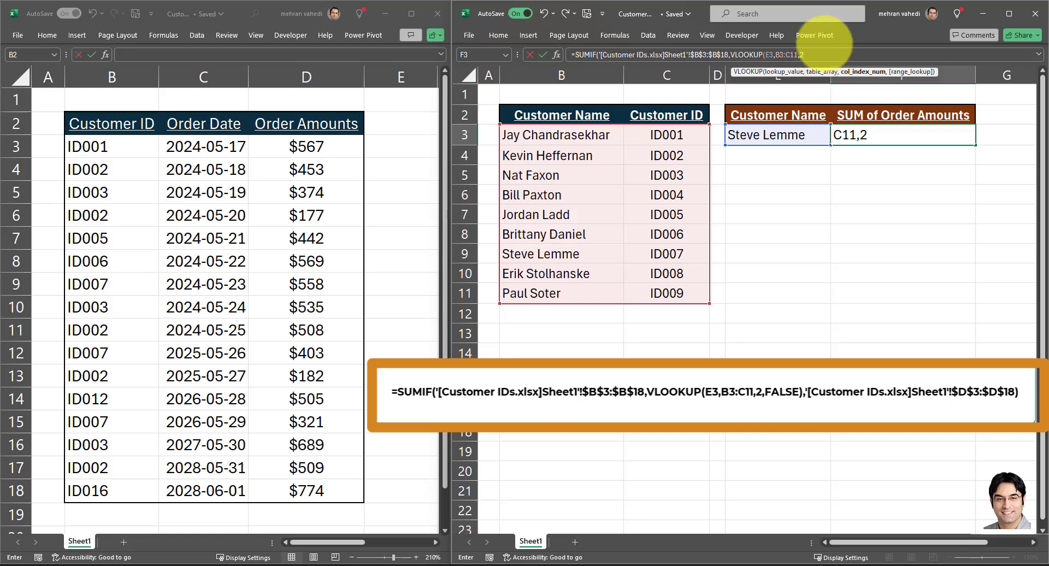
type(",FALSE")
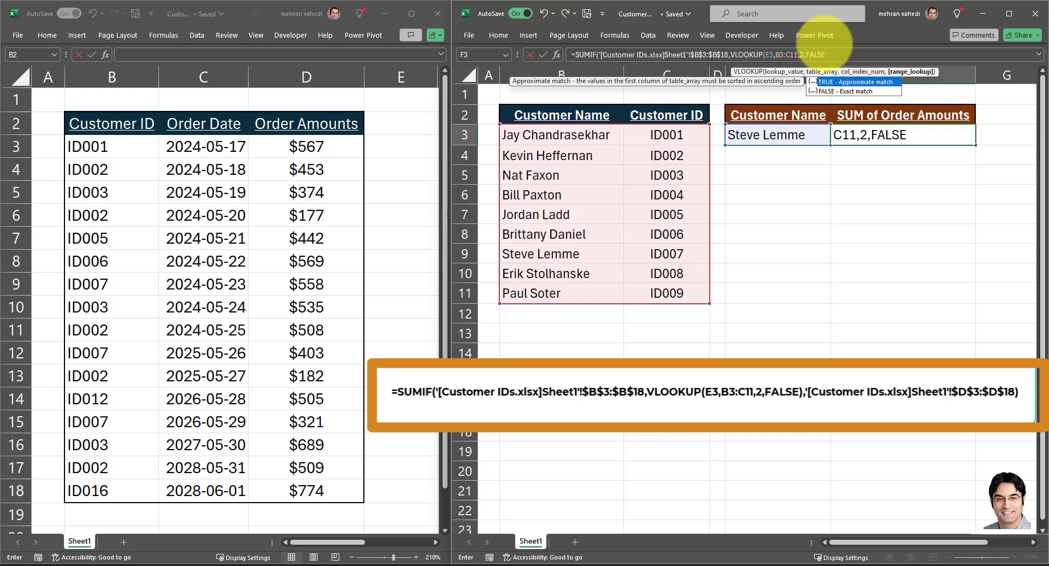
type(")")
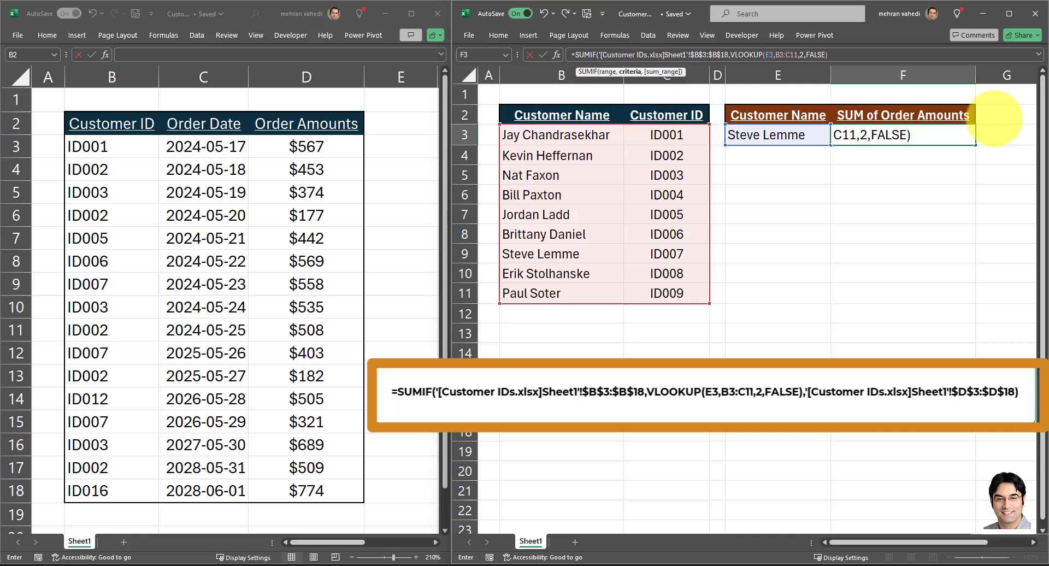
left_click(844, 54)
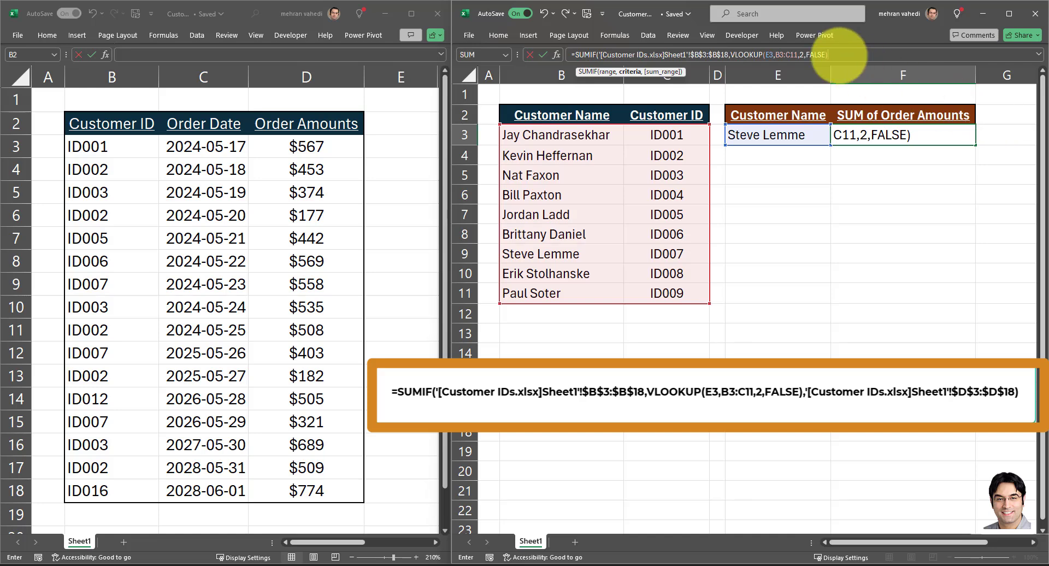
type(",")
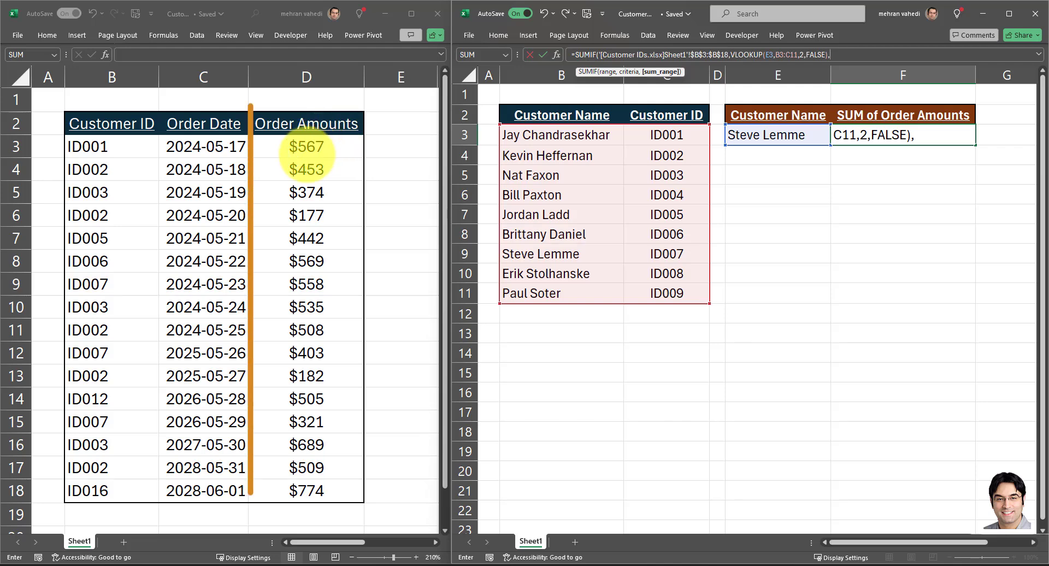
Step: Add the order amounts D3:D18 as sum range and commit the formula, giving $1,282 in F3
left_click_drag(307, 147, 307, 490)
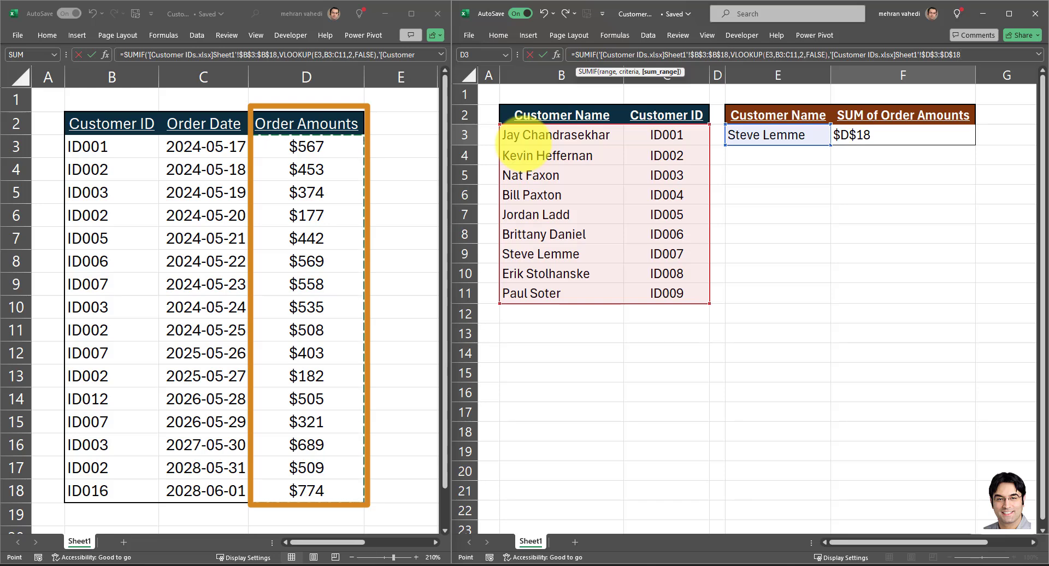
type(")")
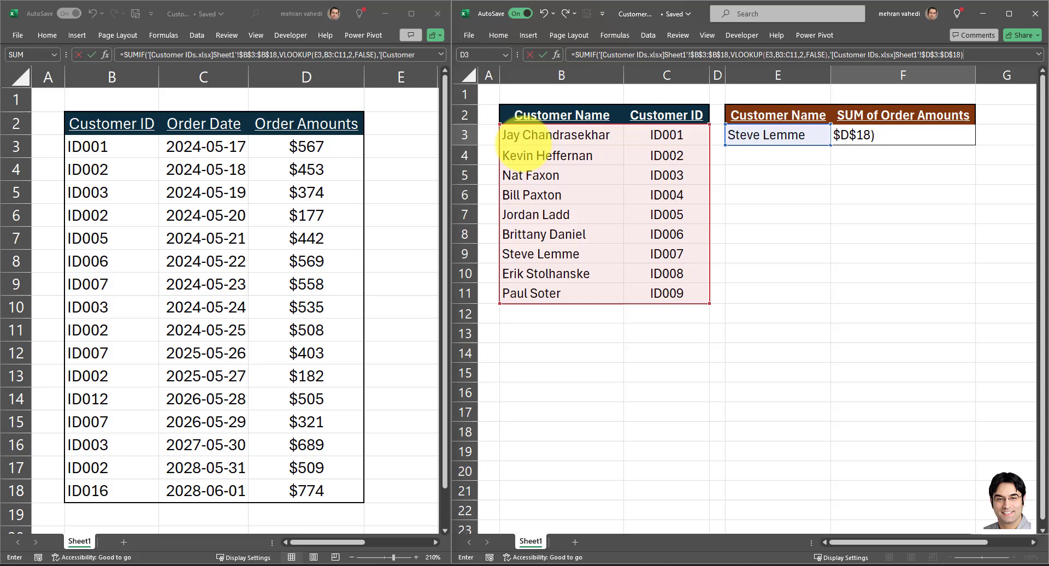
key("Return")
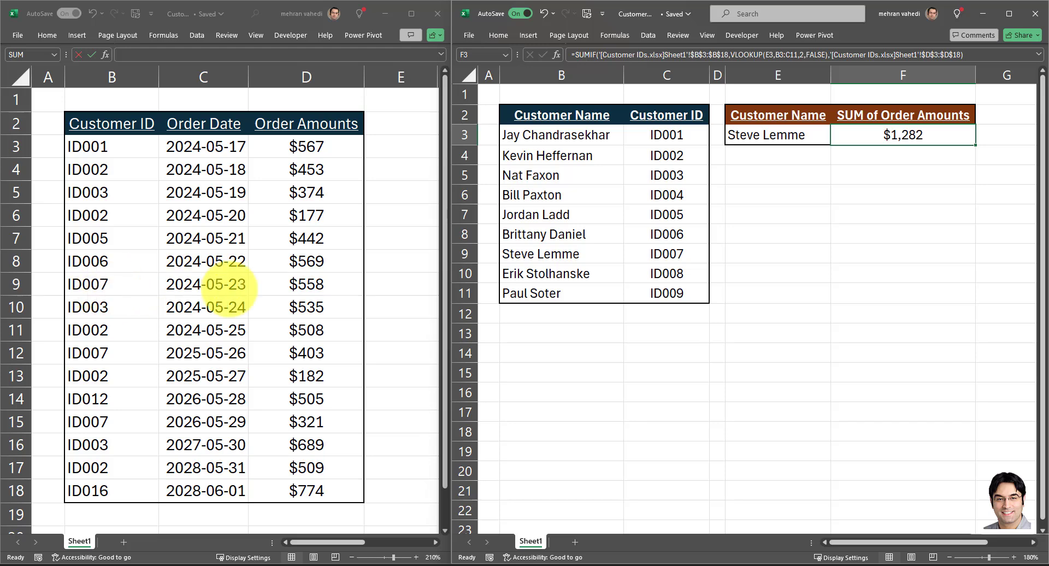
Step: Select the three ID007 amounts ($558, $403, $321) to confirm their status-bar sum matches $1,282
left_click(306, 283)
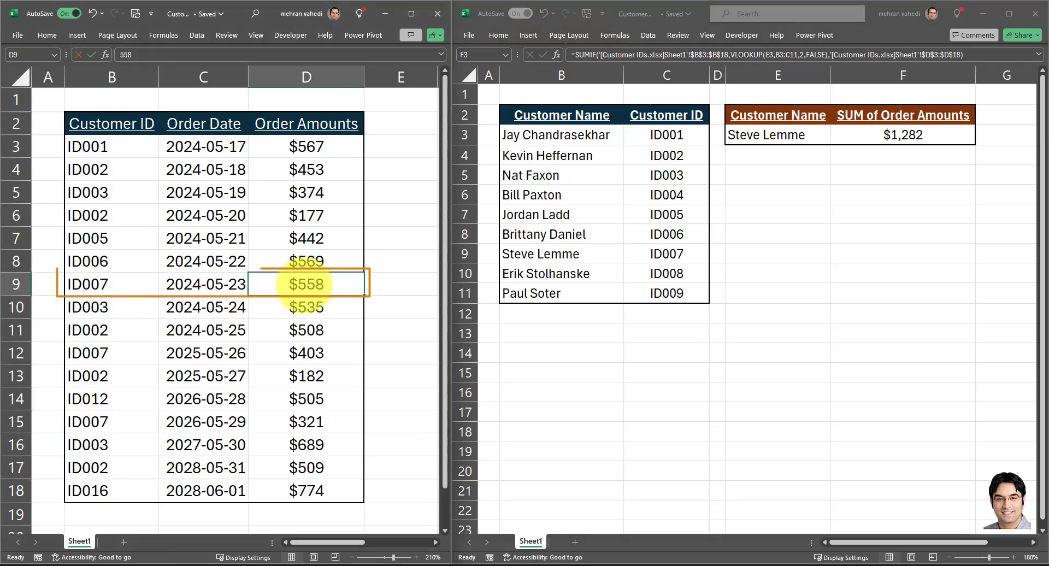
left_click(306, 353, "ctrl")
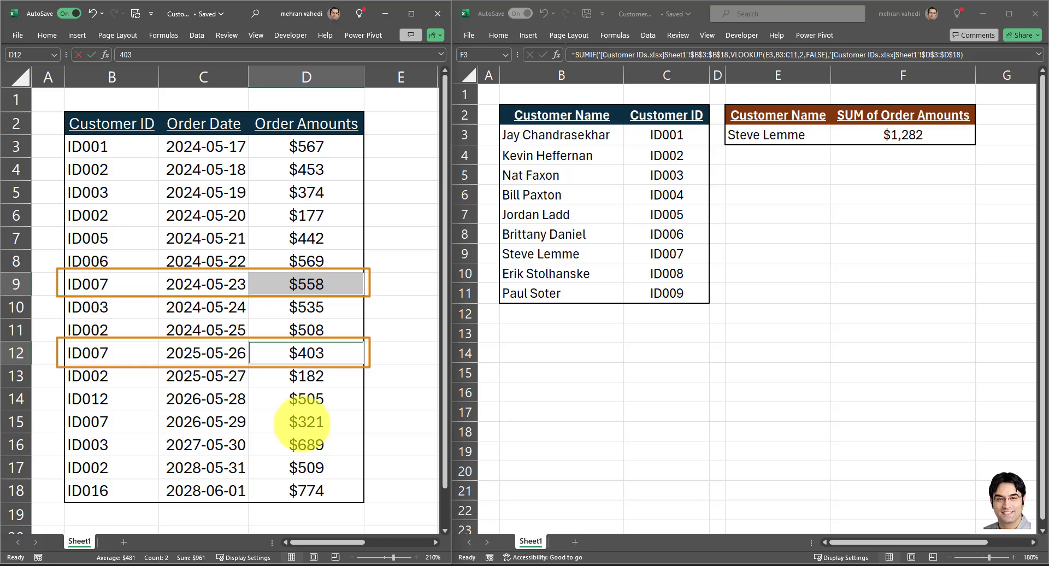
left_click(306, 422, "ctrl")
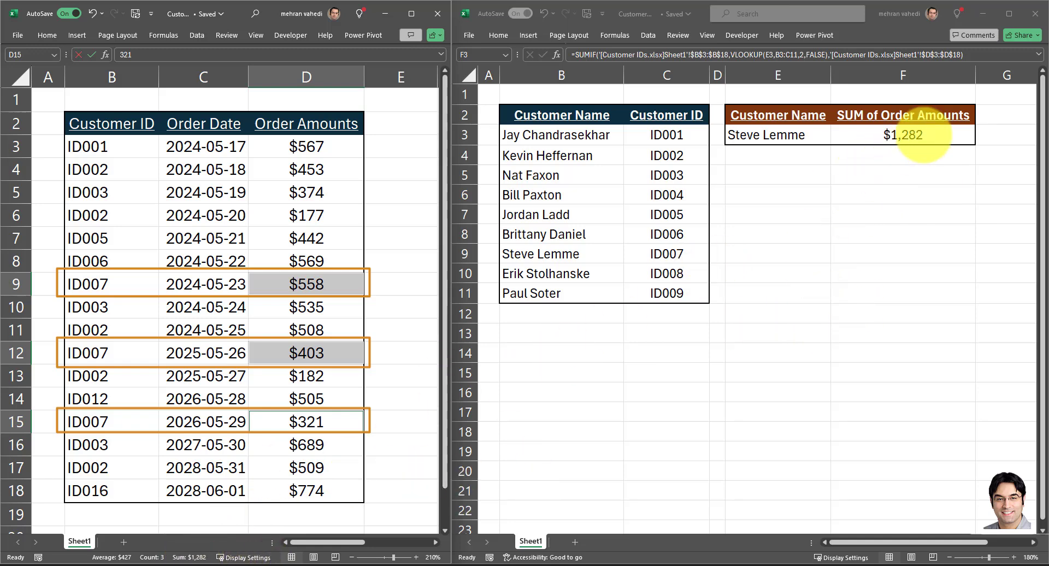
left_click(903, 135)
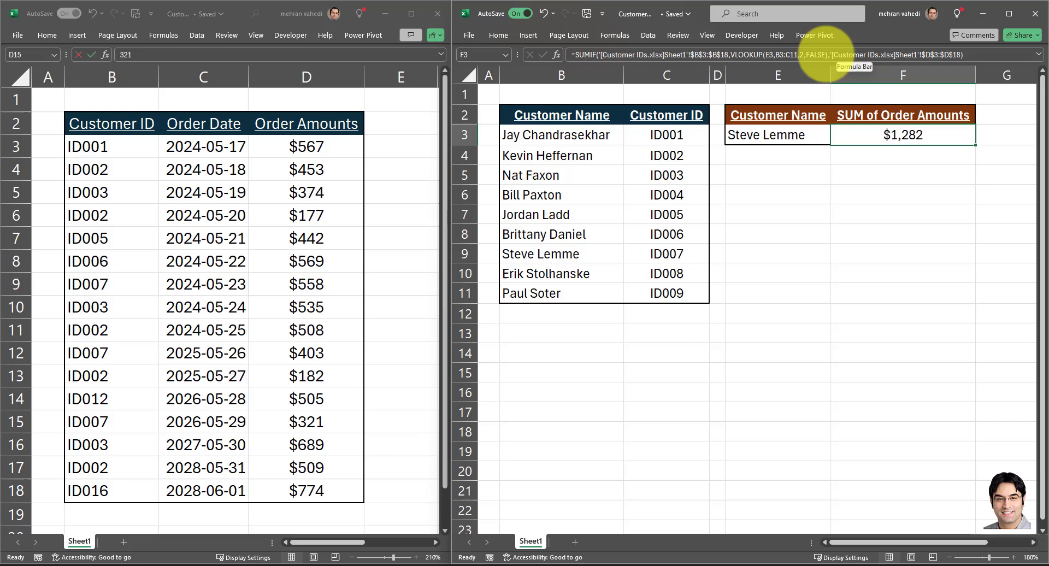
left_click(819, 54)
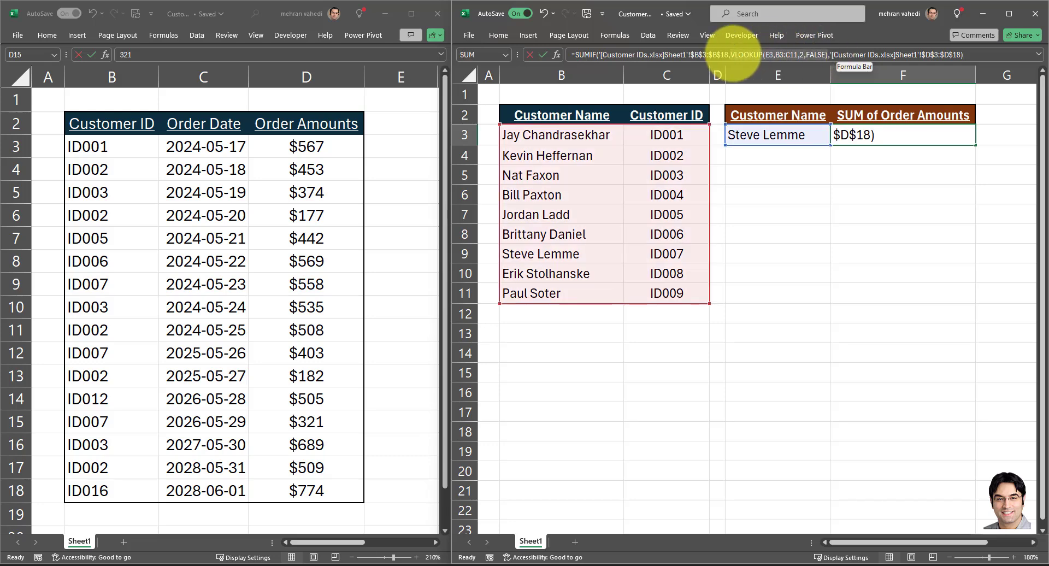
left_click_drag(732, 55, 827, 54)
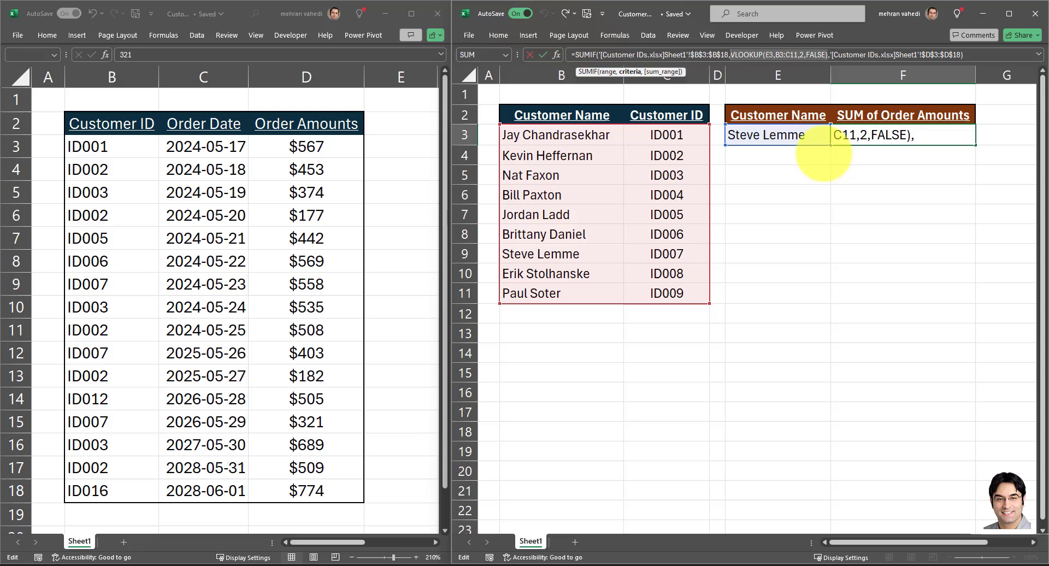
left_click(975, 54)
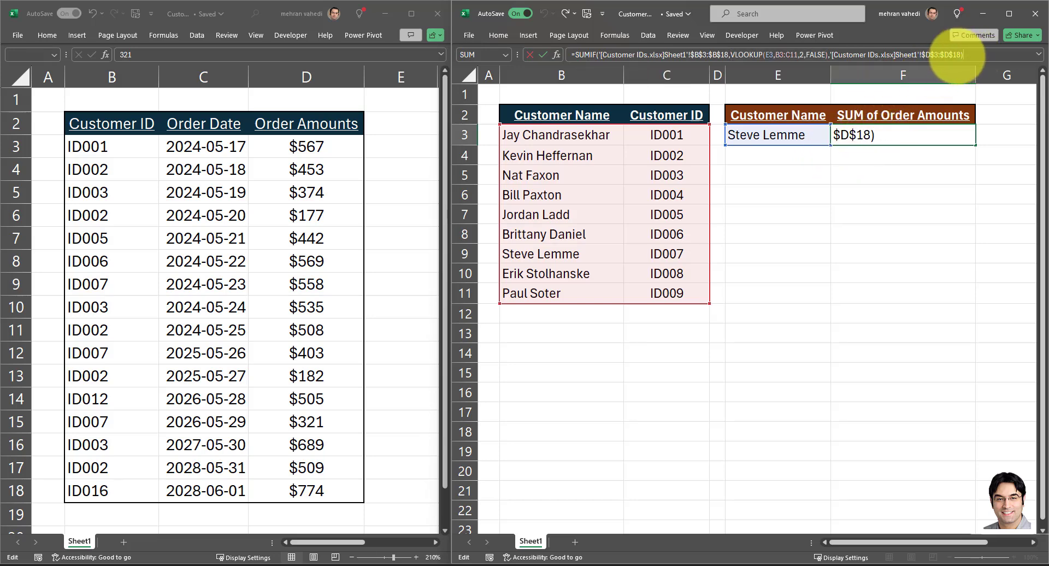
key("Return")
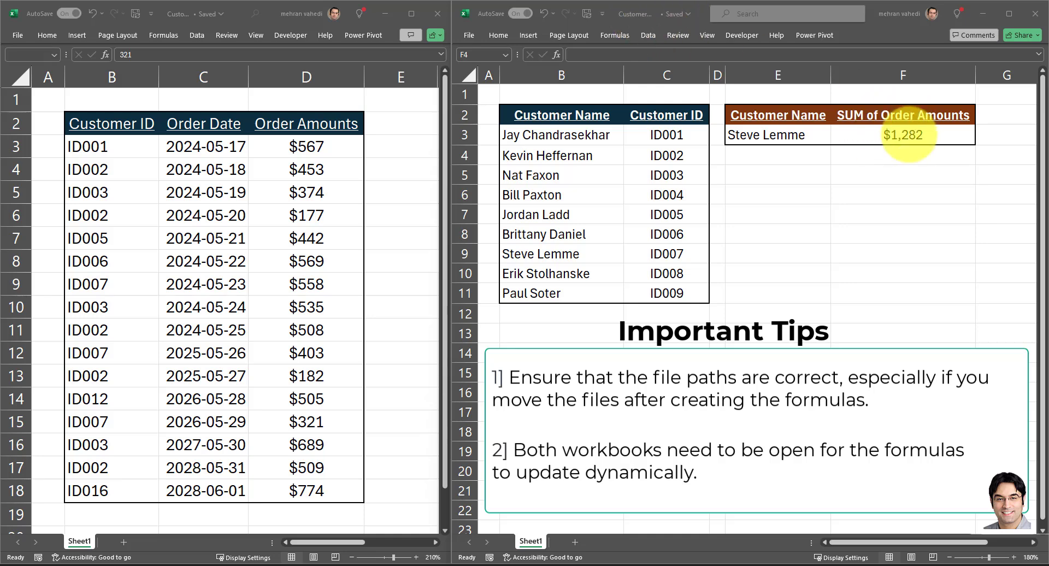
left_click(897, 135)
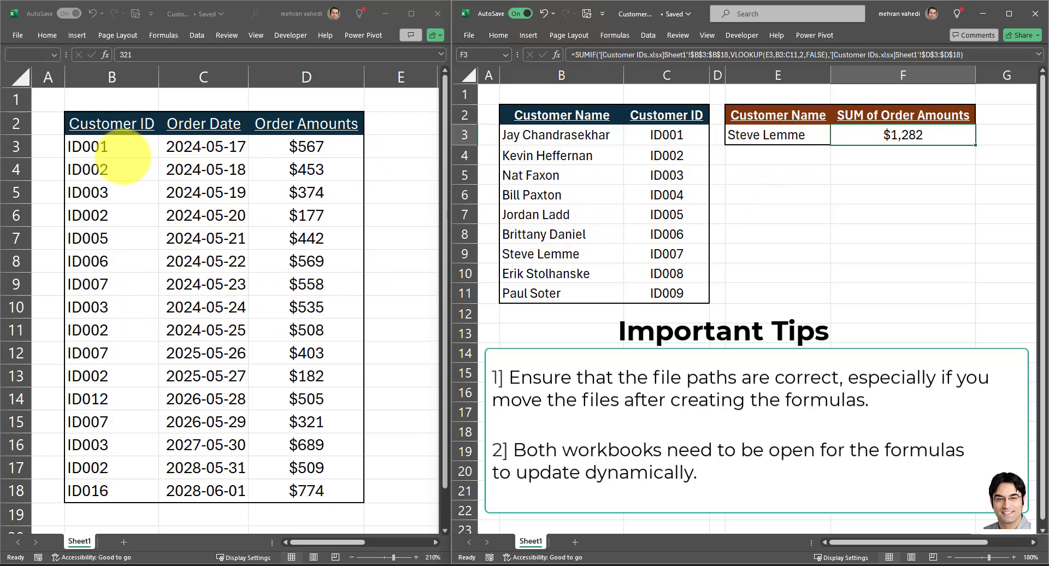
left_click(769, 134)
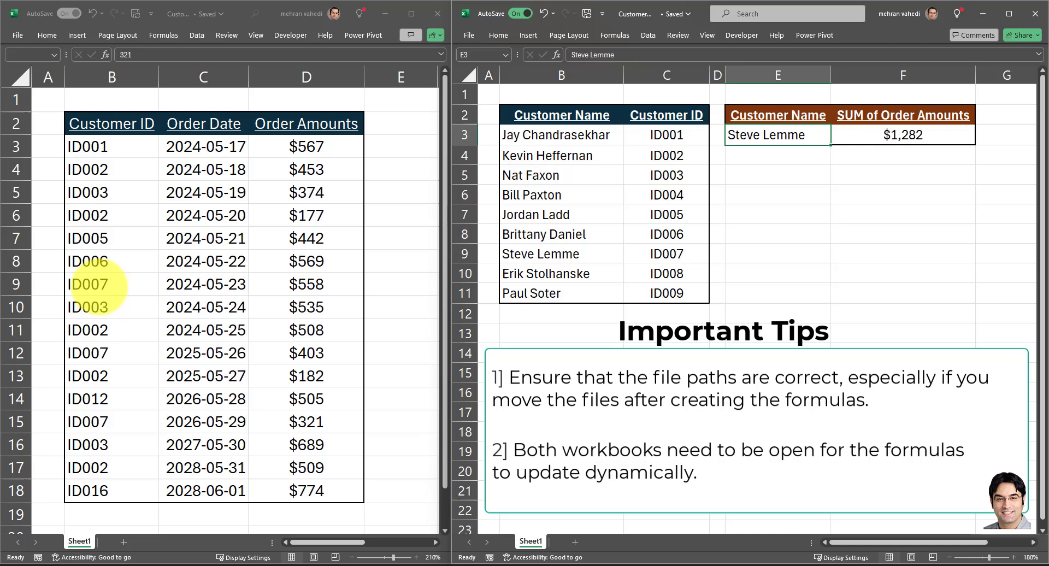
left_click_drag(666, 254, 541, 254)
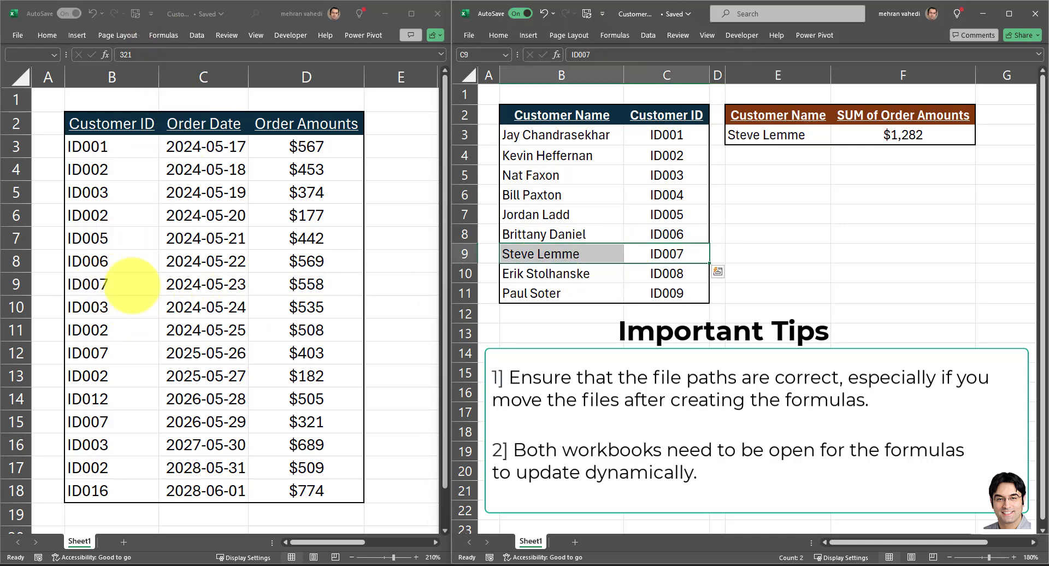
Step: Change the $558 order in D9 to 2000 and confirm F3 recalculates to $2,724
left_click(306, 284)
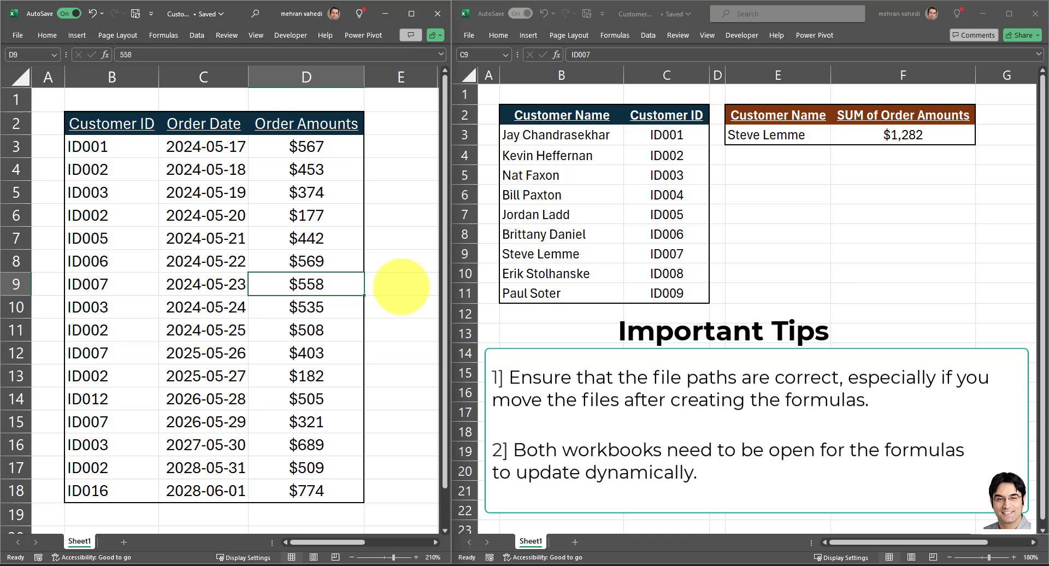
type("2000")
type("$2,")
key("Return")
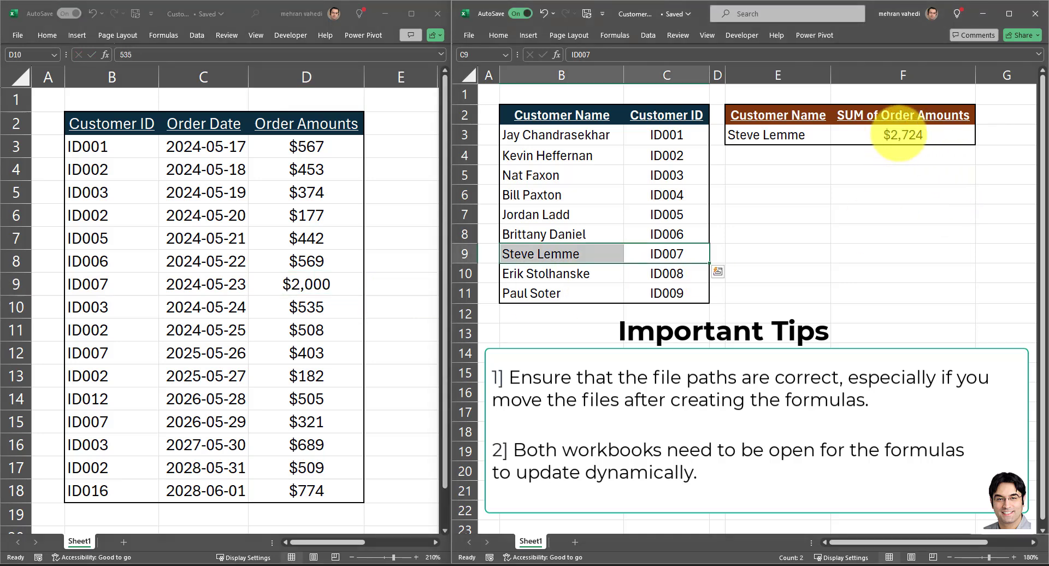
left_click(902, 135)
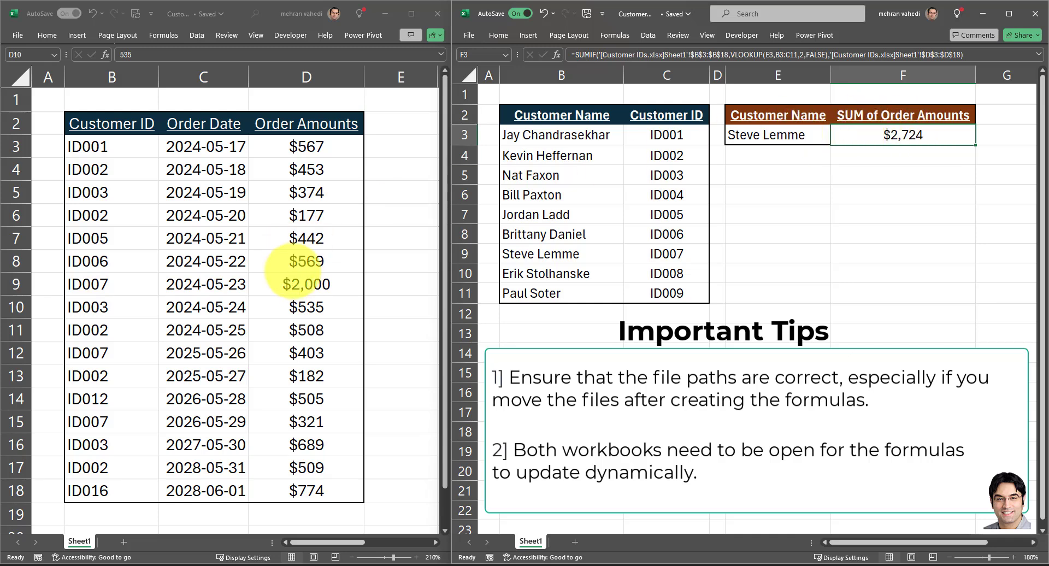
left_click(271, 254)
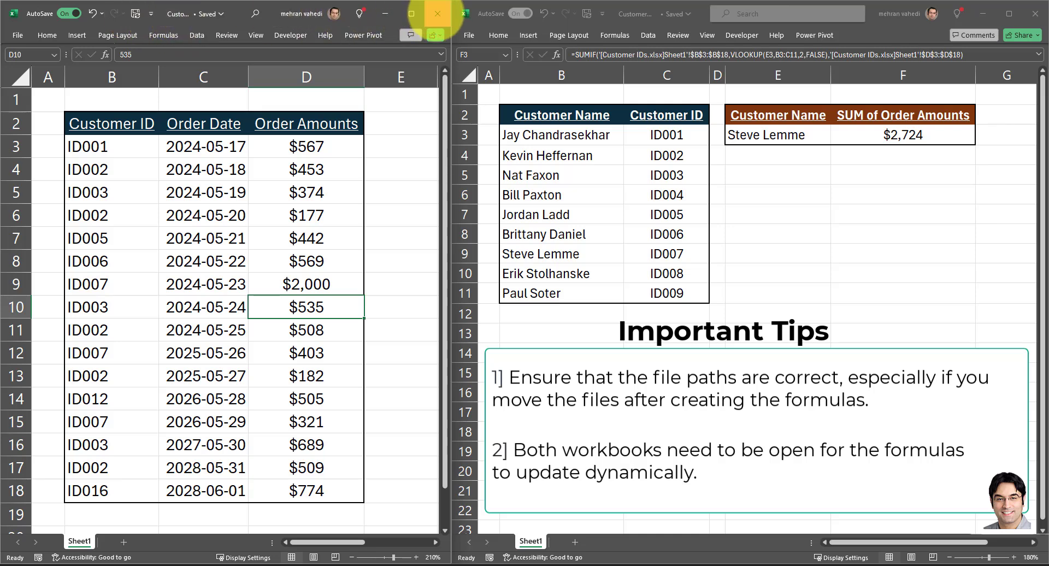
Step: Close the Customer IDs workbook and re-enter F3 so it shows #VALUE!, then locate the file in File Explorer
left_click(437, 13)
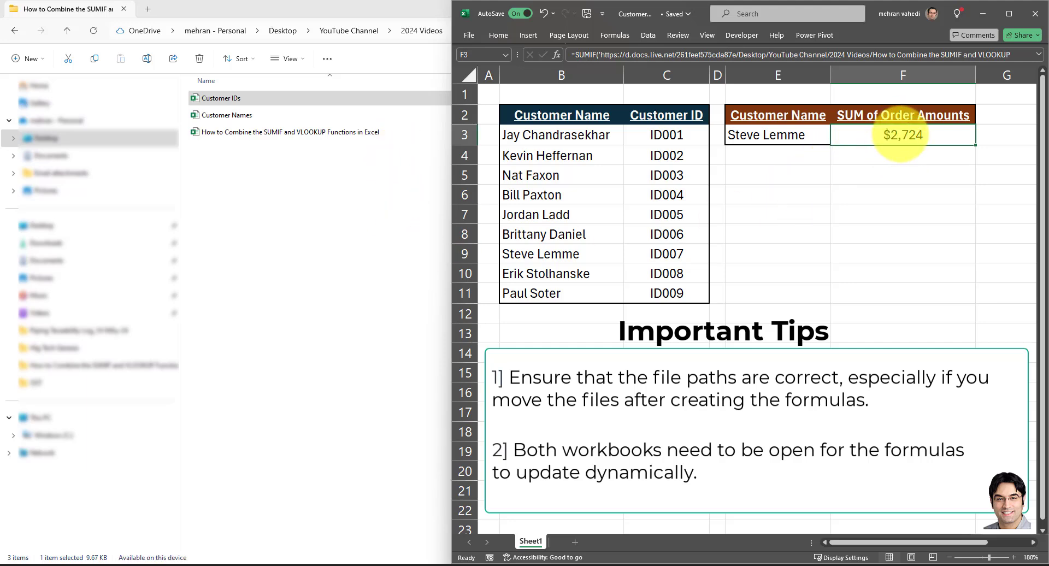
double_click(902, 134)
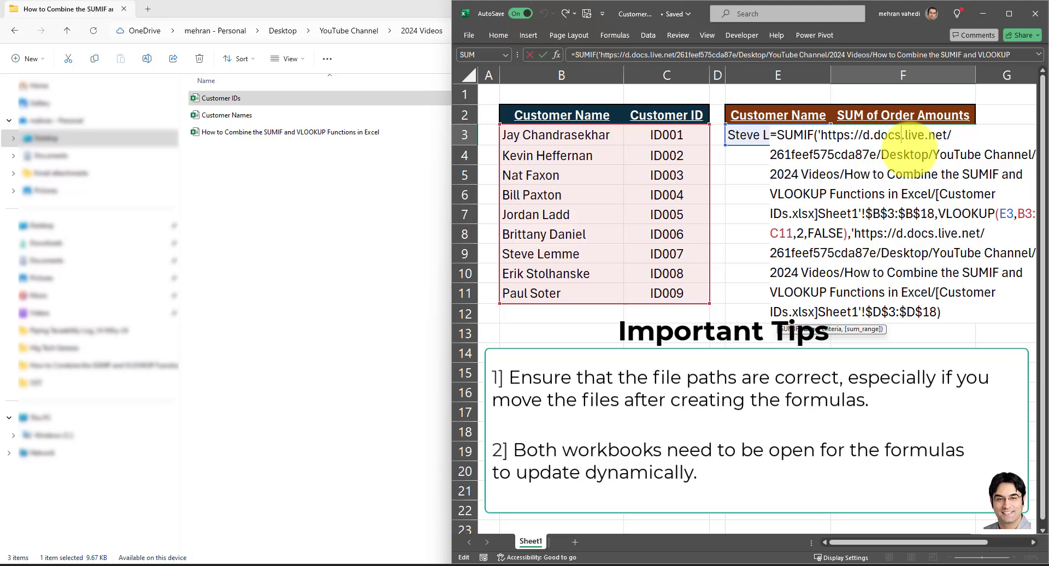
key("Return")
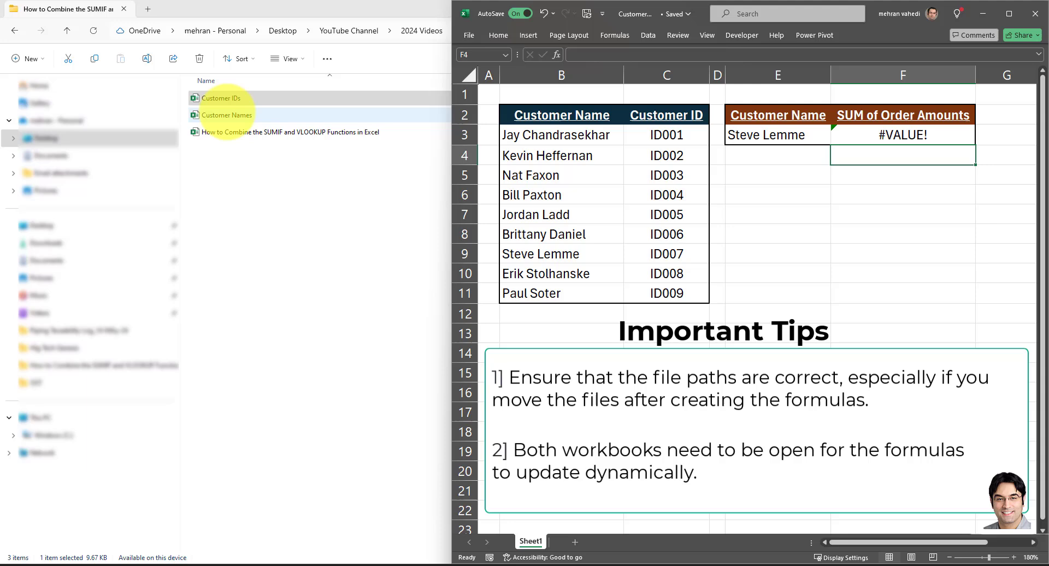
left_click(221, 98)
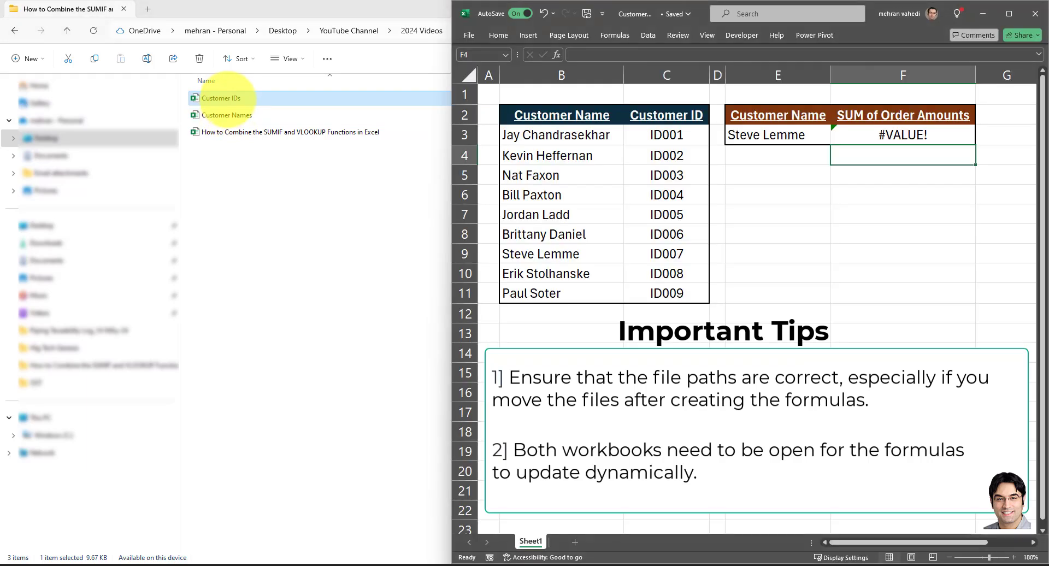
Step: Reopen the Customer IDs workbook from File Explorer, restoring F3 to $2,724
double_click(221, 99)
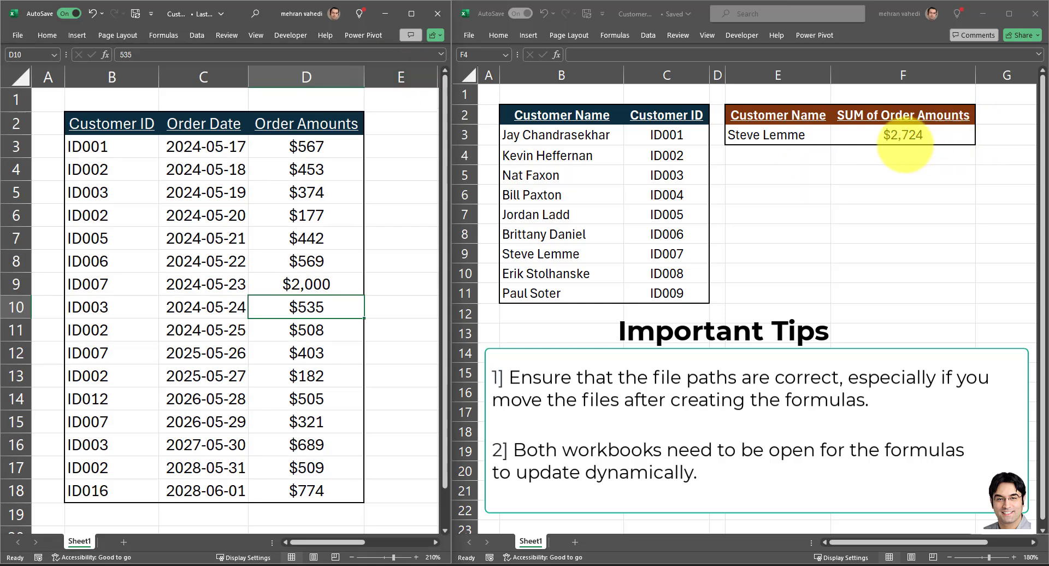
left_click(897, 151)
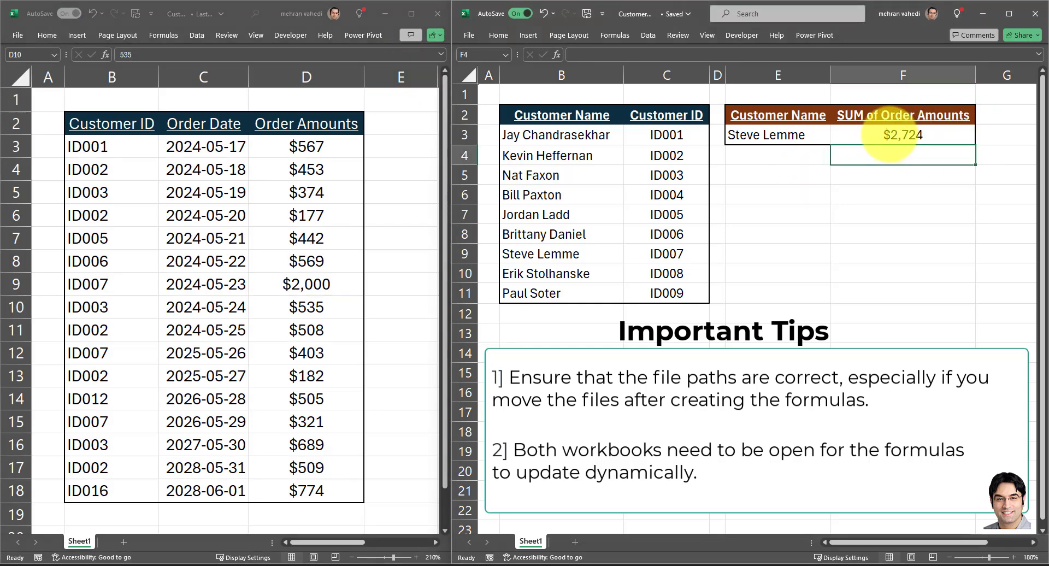